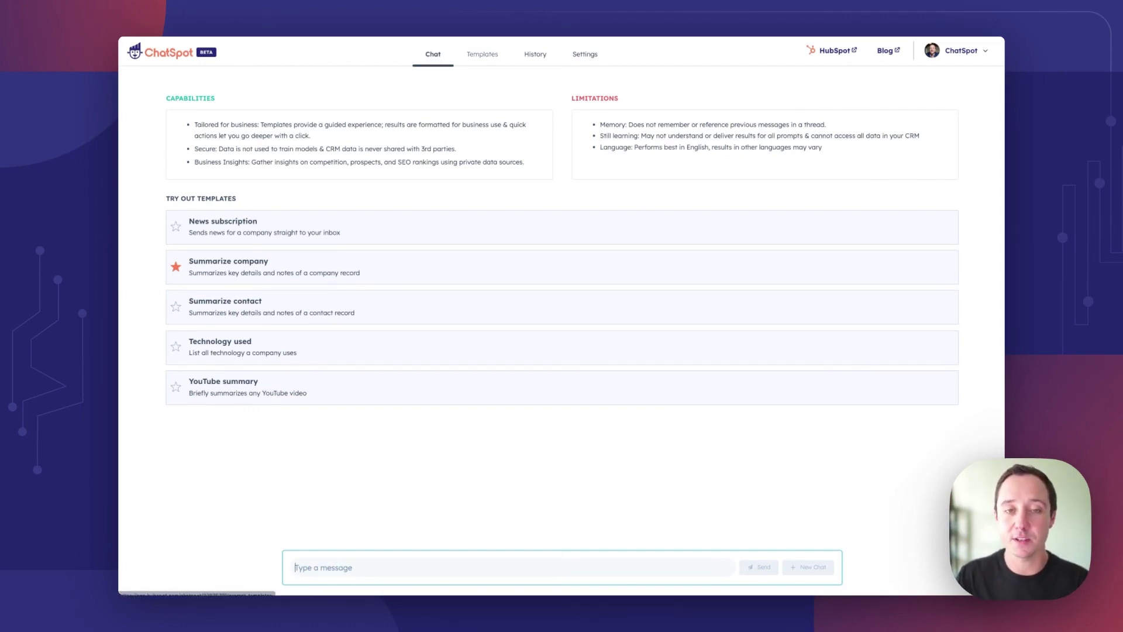
Open the Photograph style template from the Images category of the prompt templates
click(482, 54)
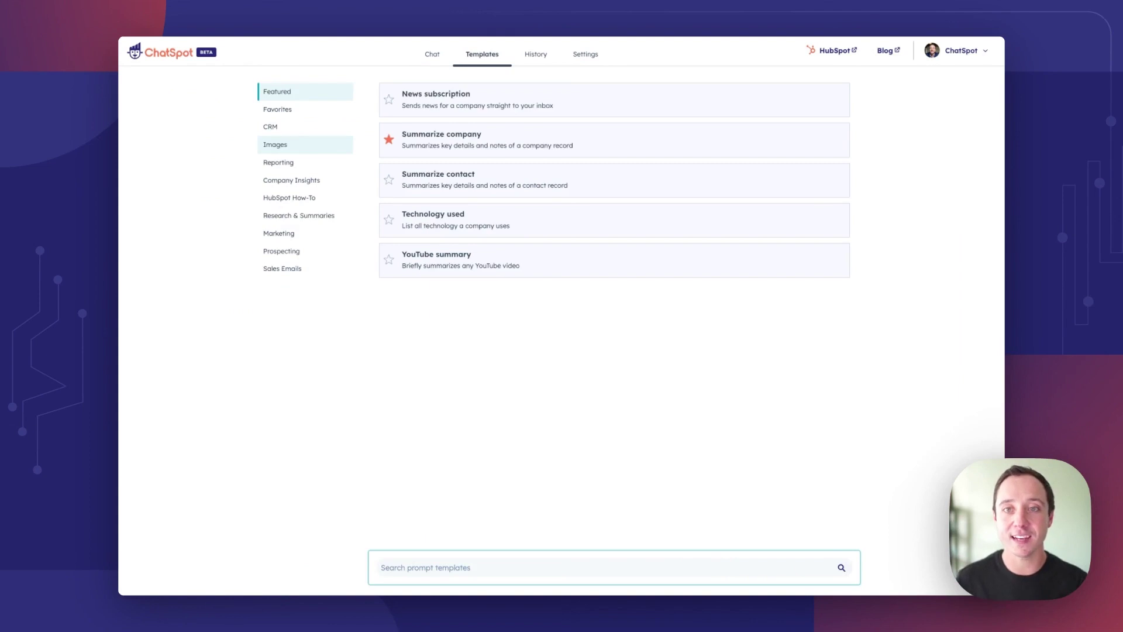
click(293, 144)
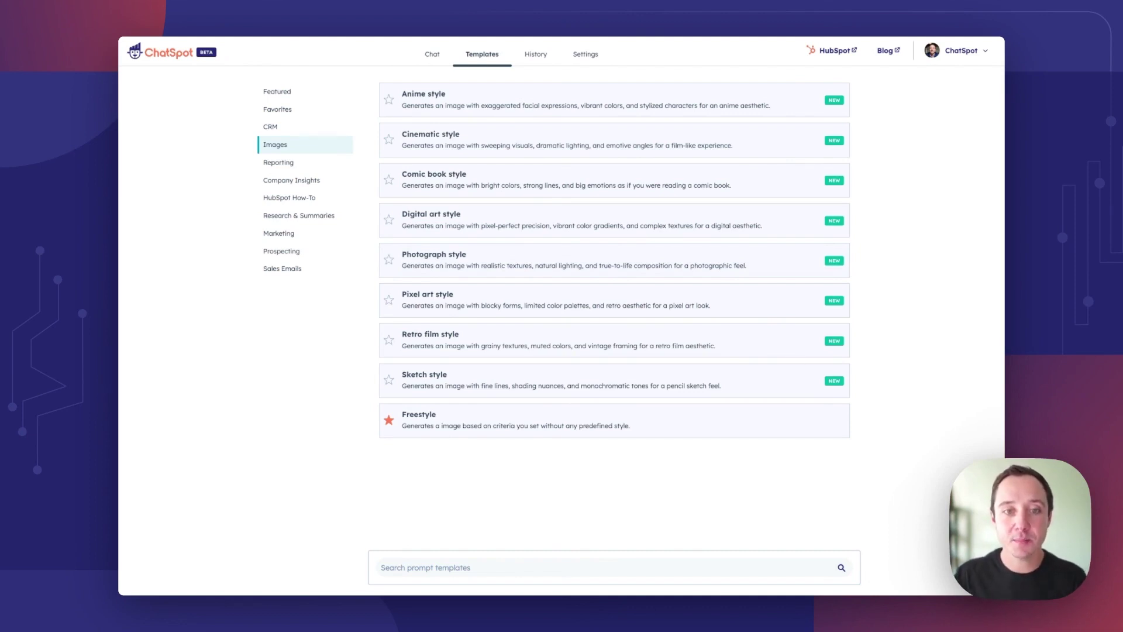
click(539, 260)
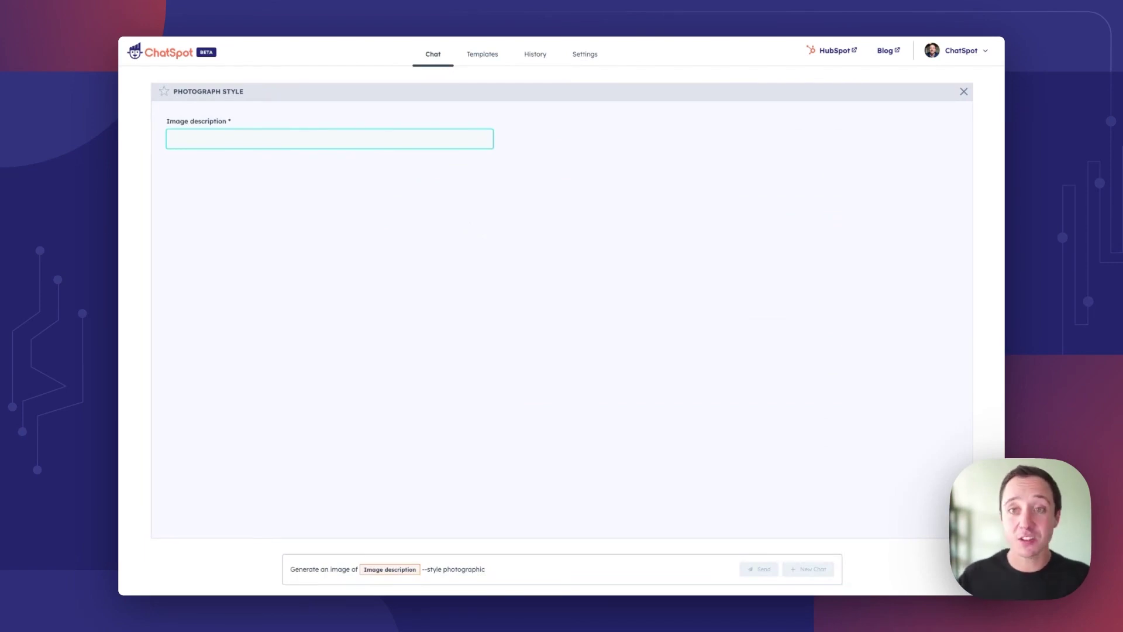
Generate photographic images with the description "Construction worker building computer software"
text(Consturct)
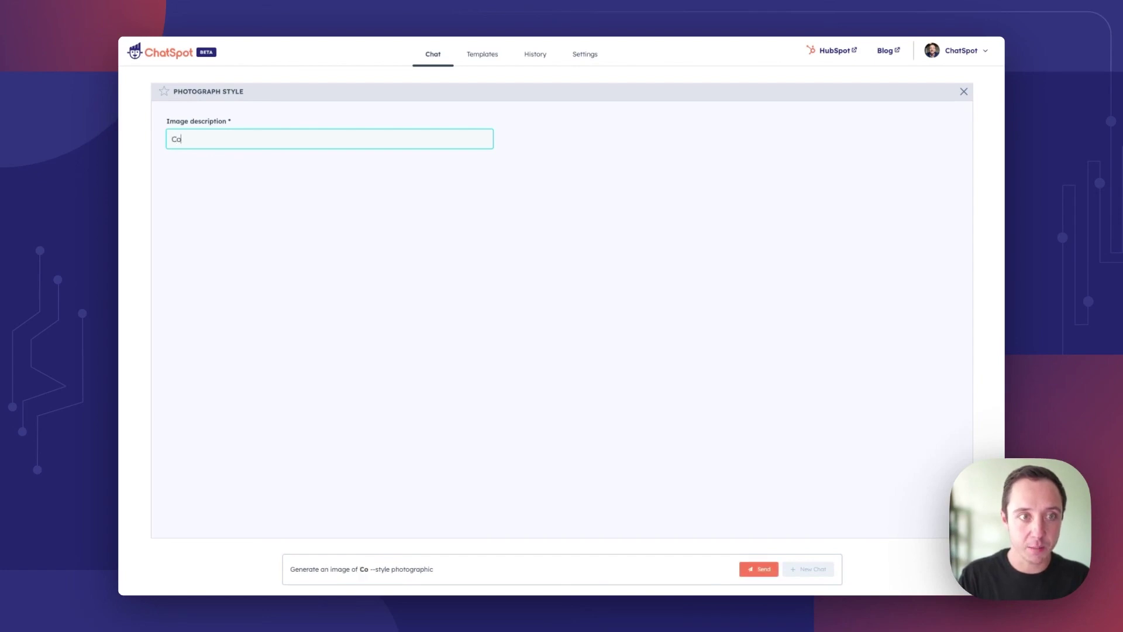
key(BackSpace)
key(BackSpace)
key(BackSpace)
key(BackSpace)
text(r)
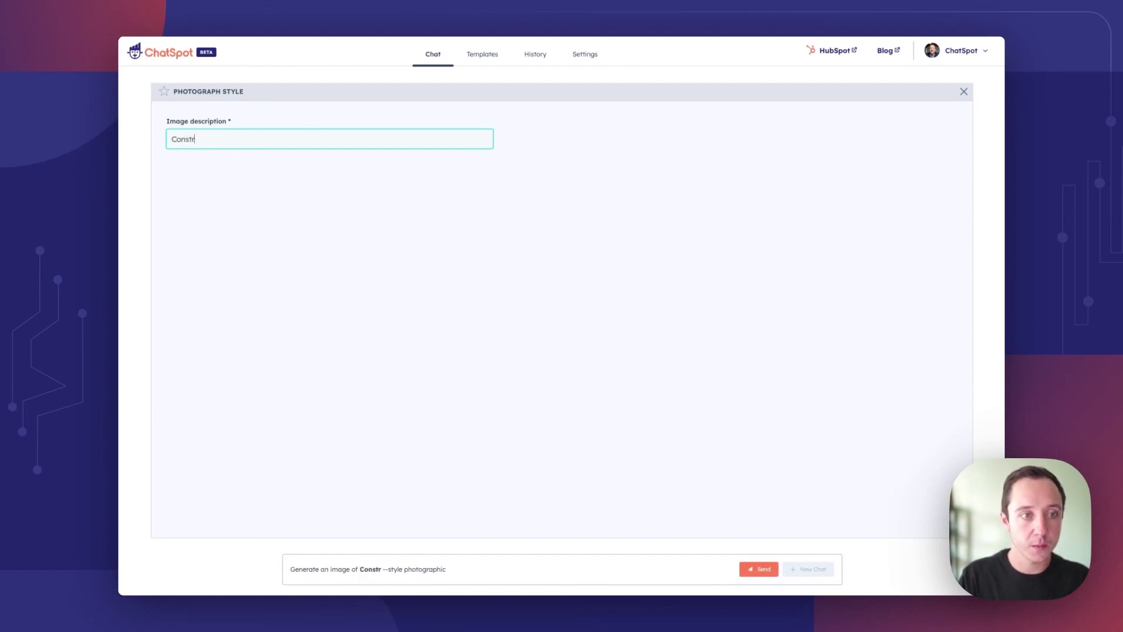
text(uction worker build)
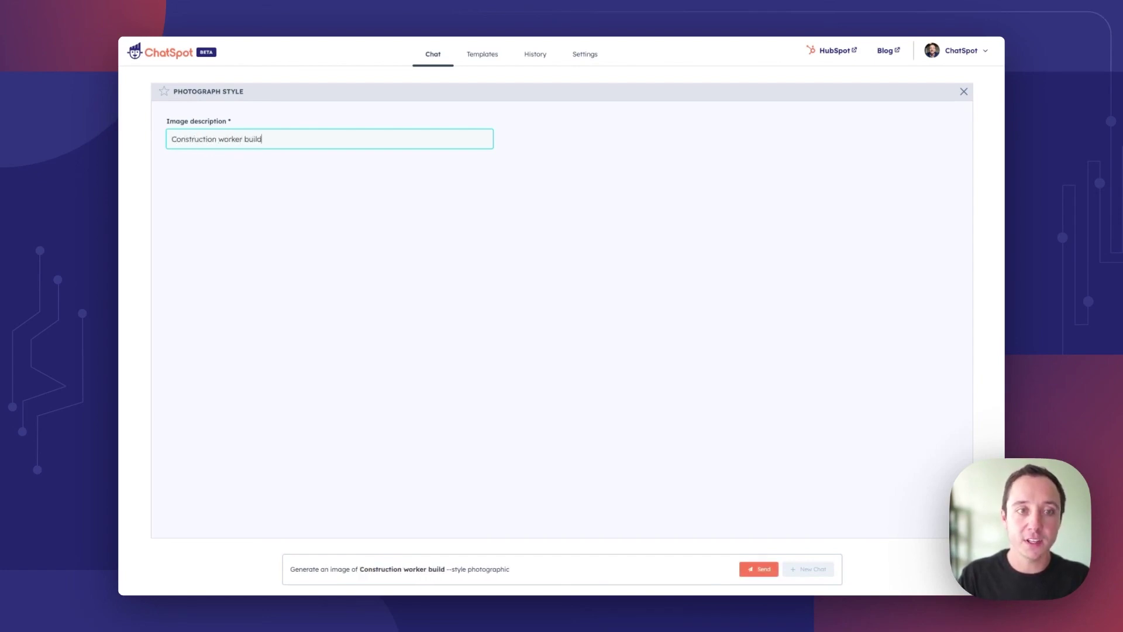
text(ing computer)
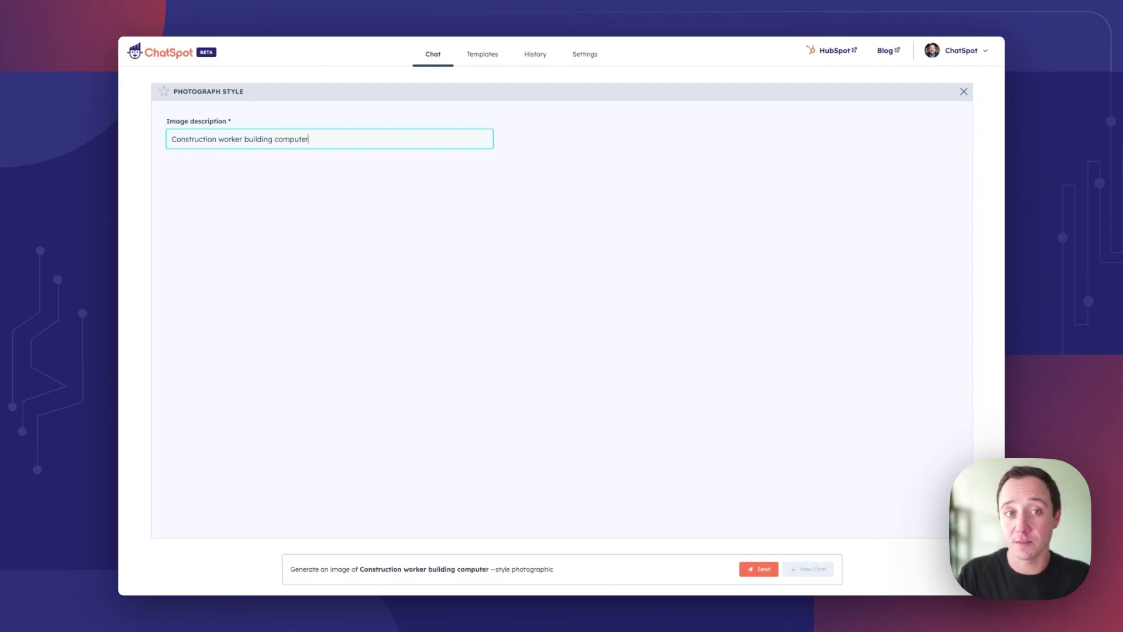
text( software)
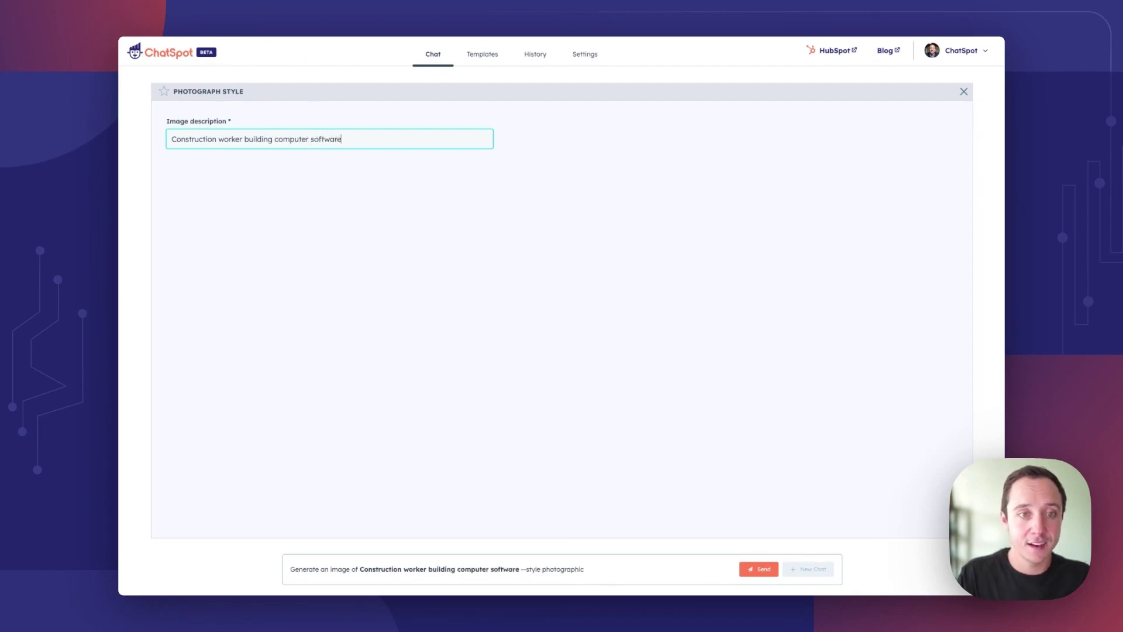
key(Return)
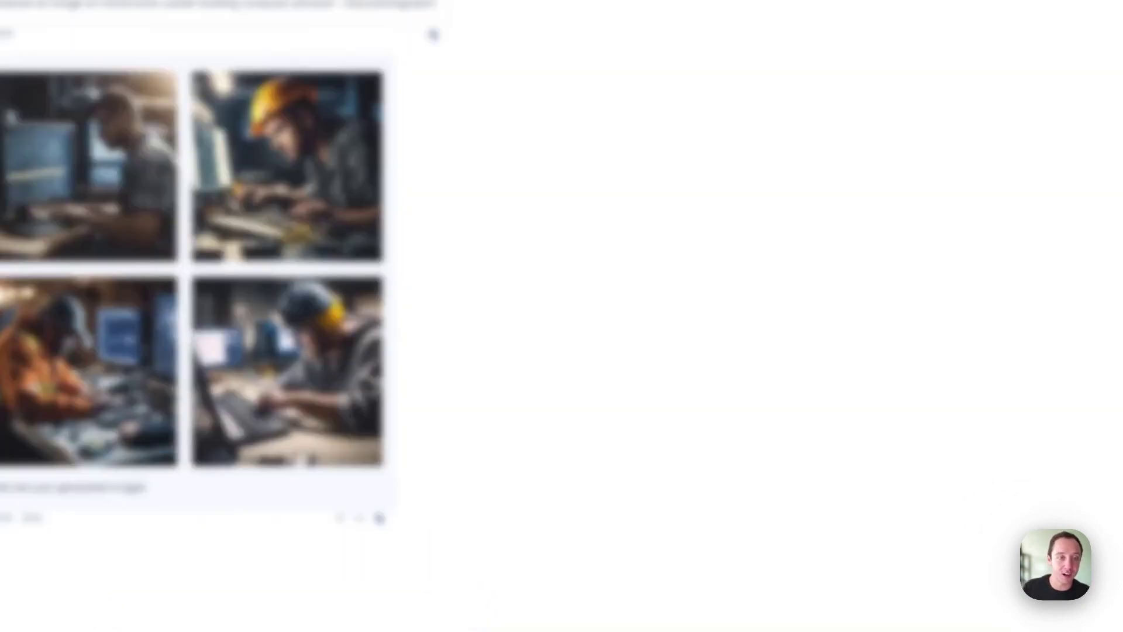
View the generated image of the worker in the yellow hard hat at full size and close it
click(410, 263)
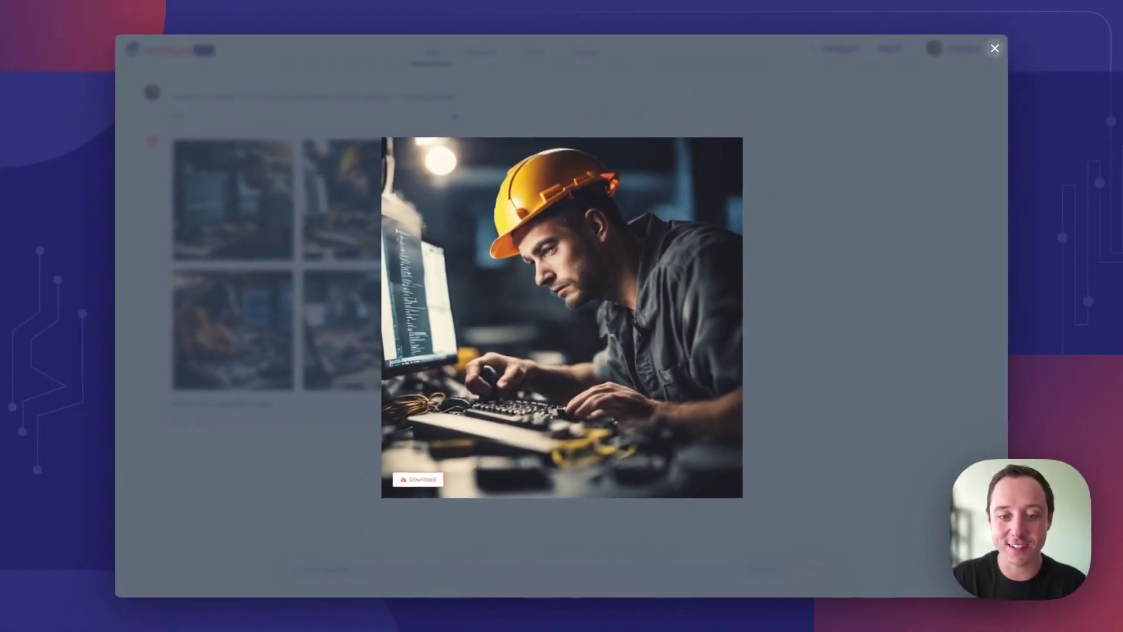
key(Escape)
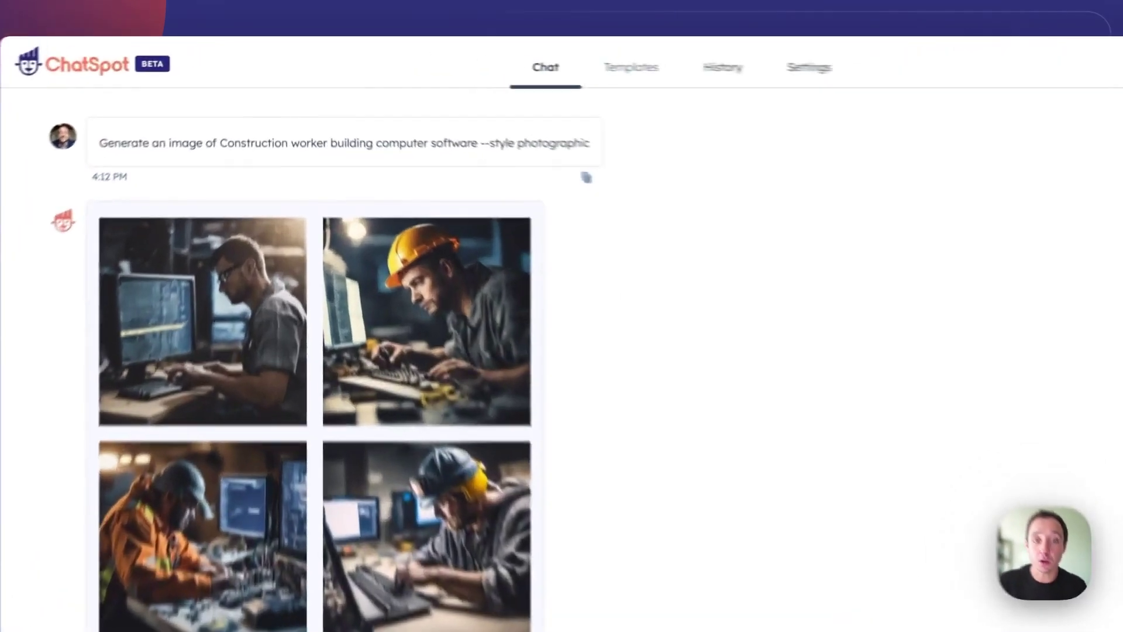
Open the Blog generator template from the favorite templates and enter HubSpot as the company name
click(482, 54)
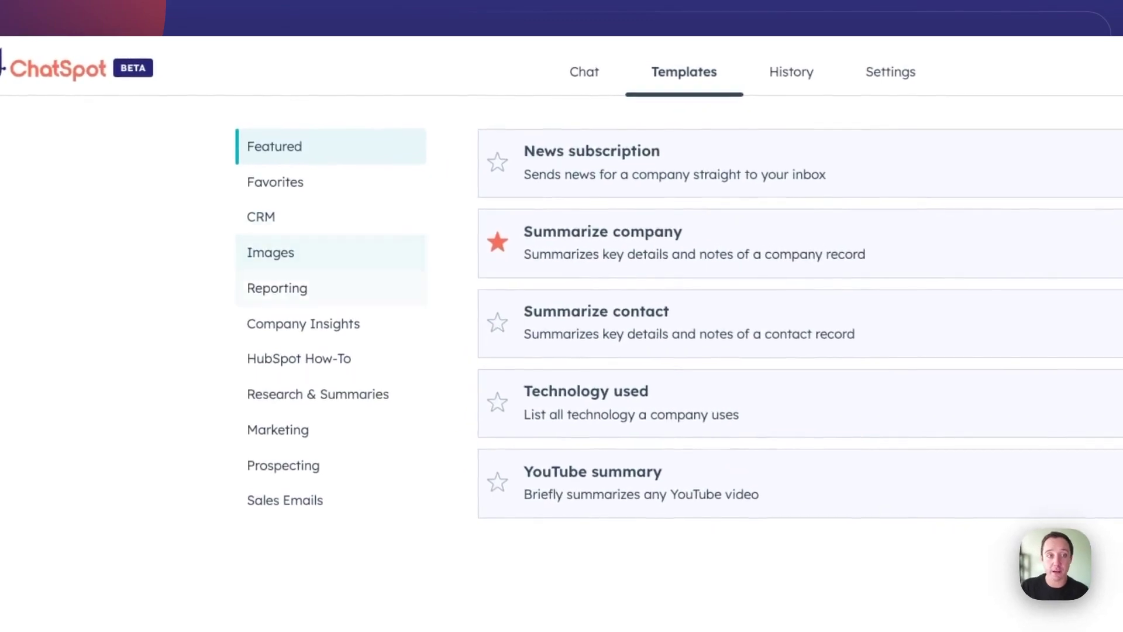
click(281, 144)
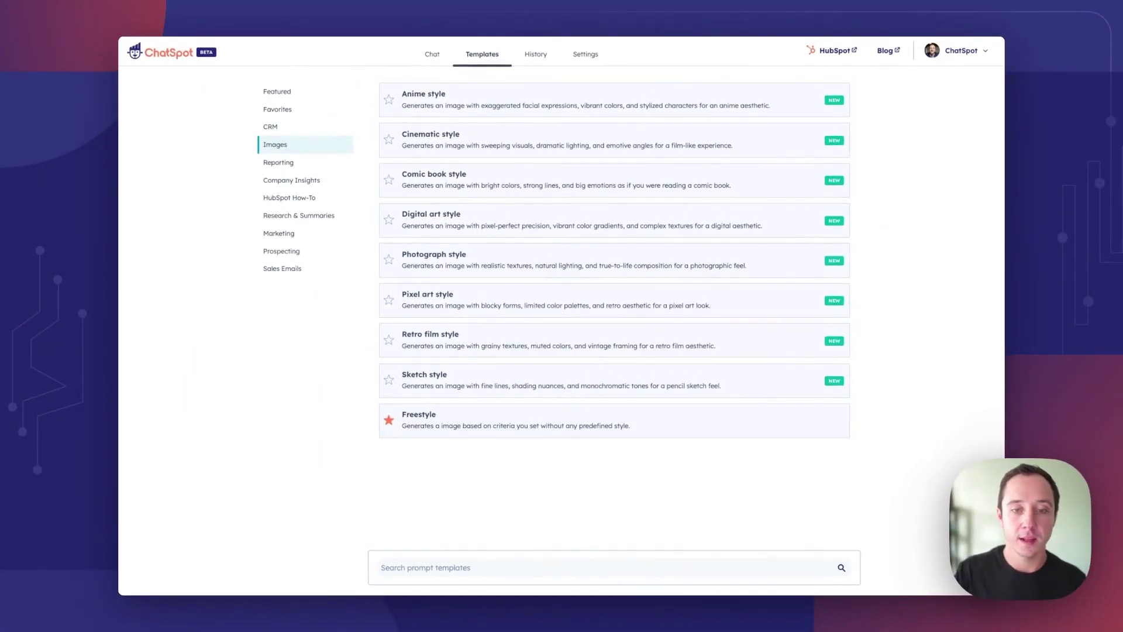
click(277, 109)
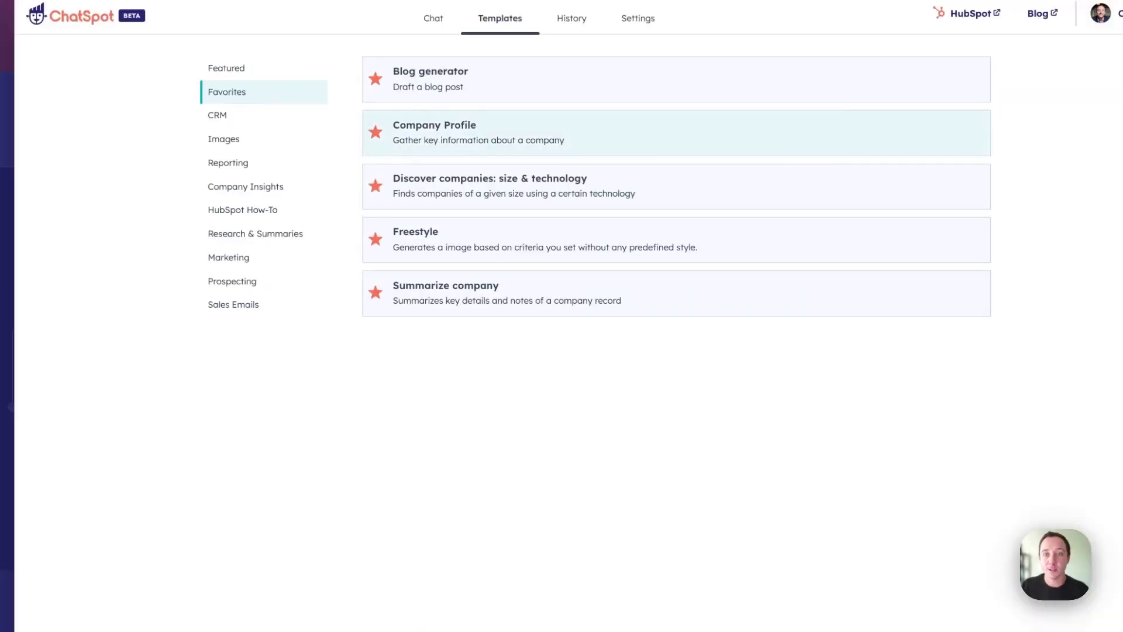
click(515, 81)
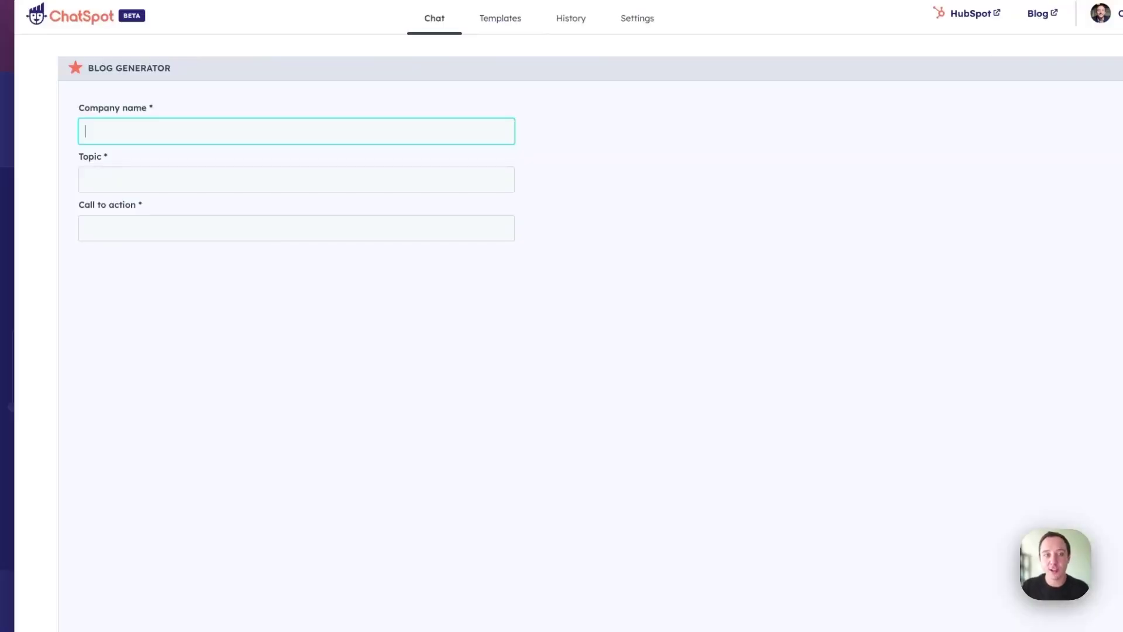
text(HubSpot)
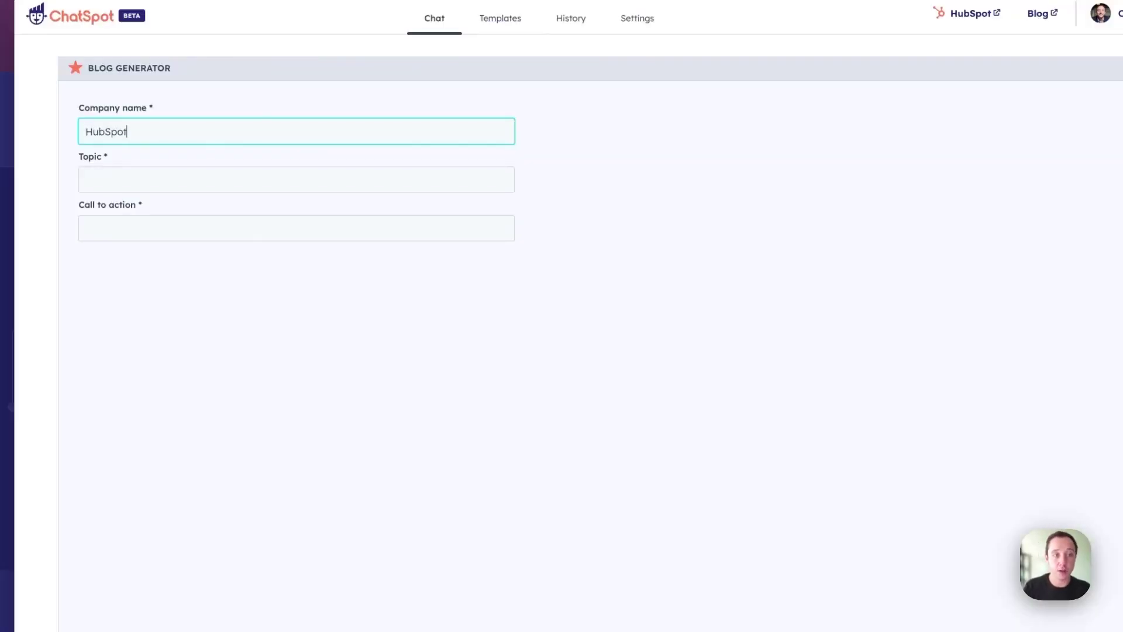
Set the blog topic to "The value of a connected CRM across all of your customer facing teams"
key(Tab)
text(The v)
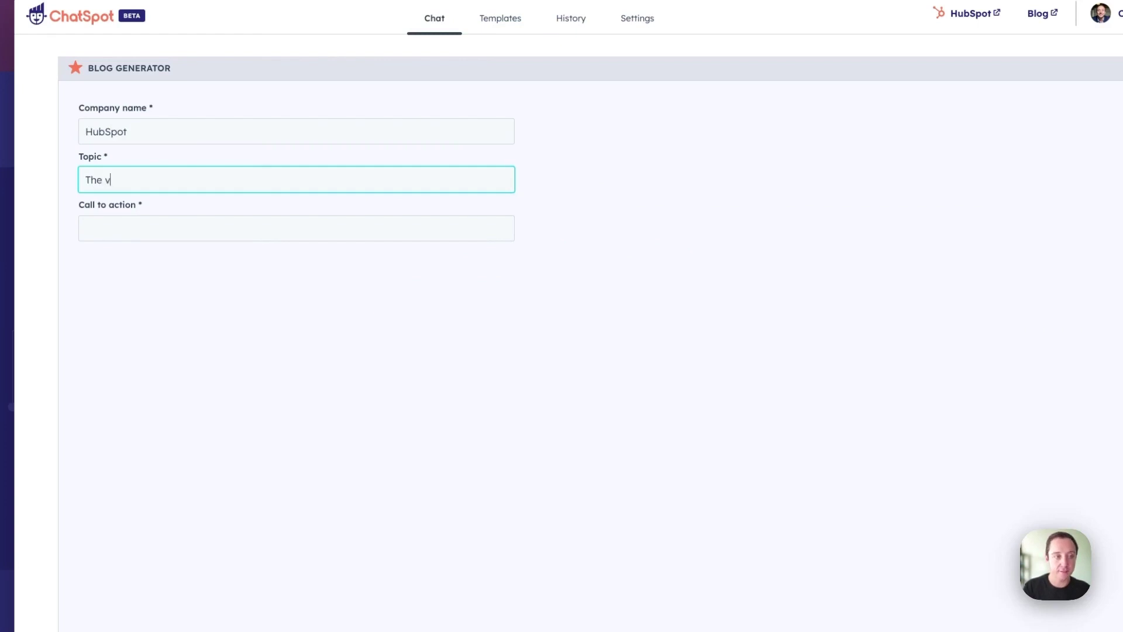
text(alue of a connected CRM)
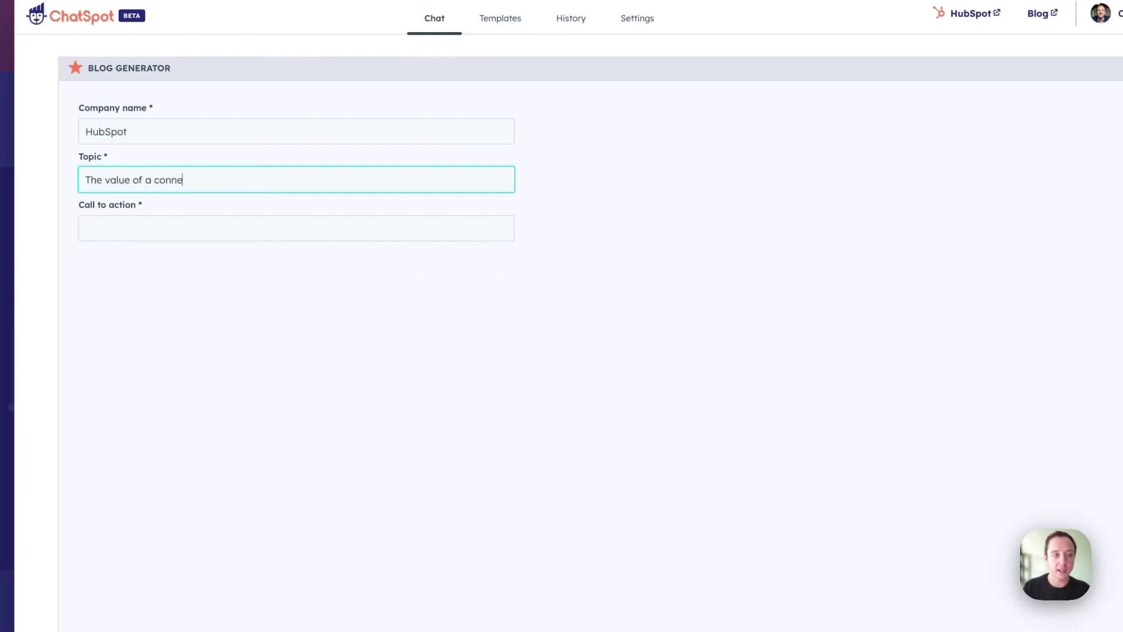
key(BackSpace)
key(BackSpace)
text(R)
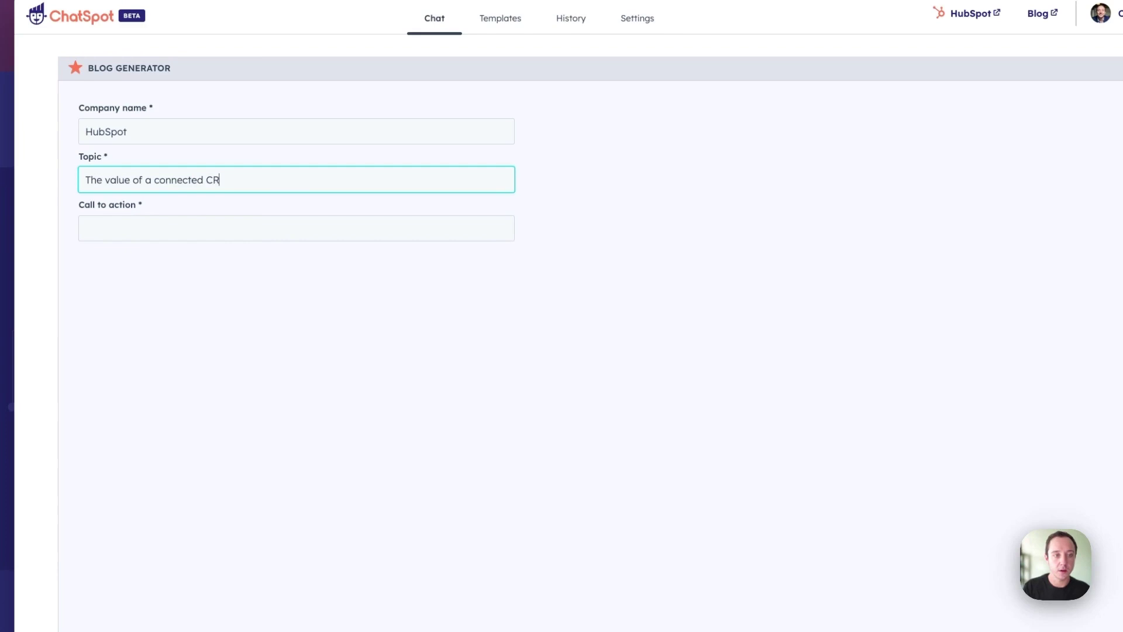
text(M across all o)
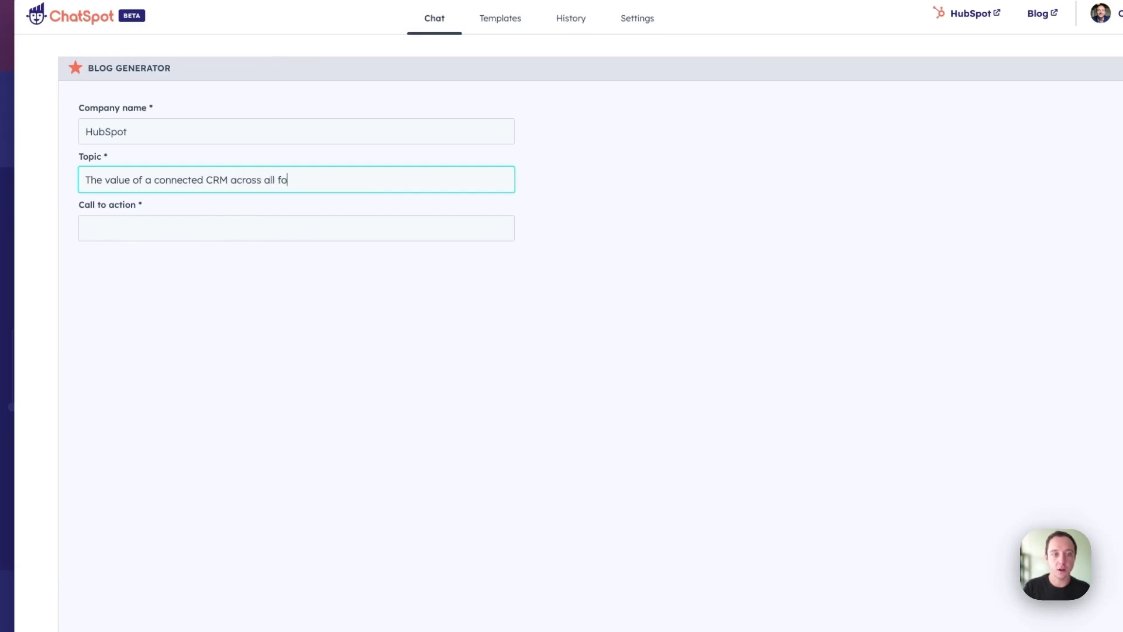
text(f your custo)
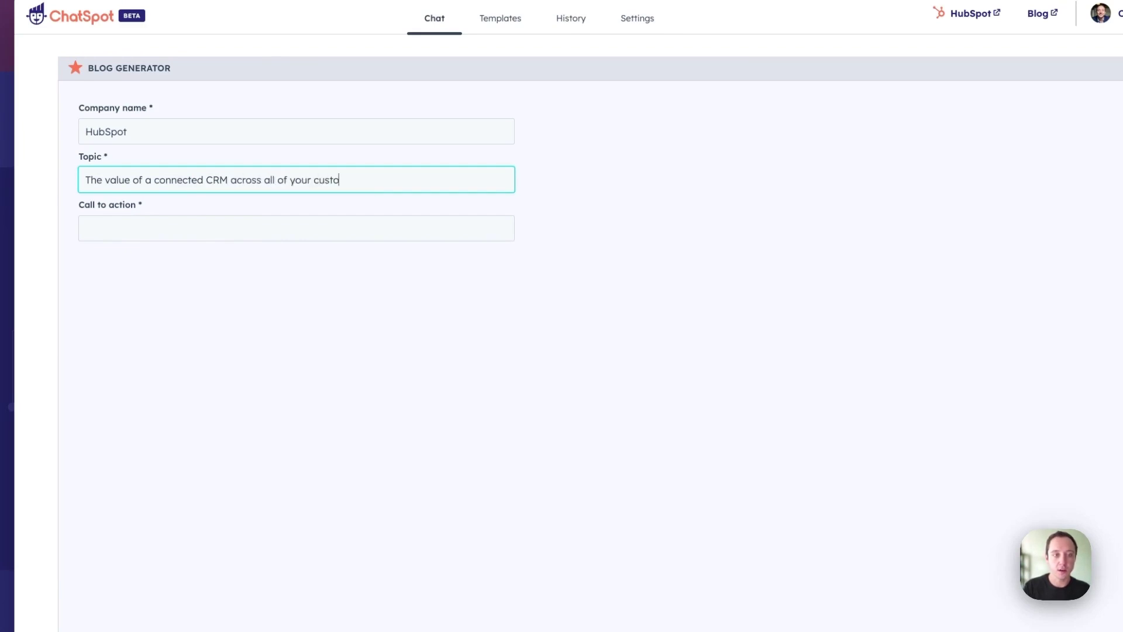
text(mer facing teams)
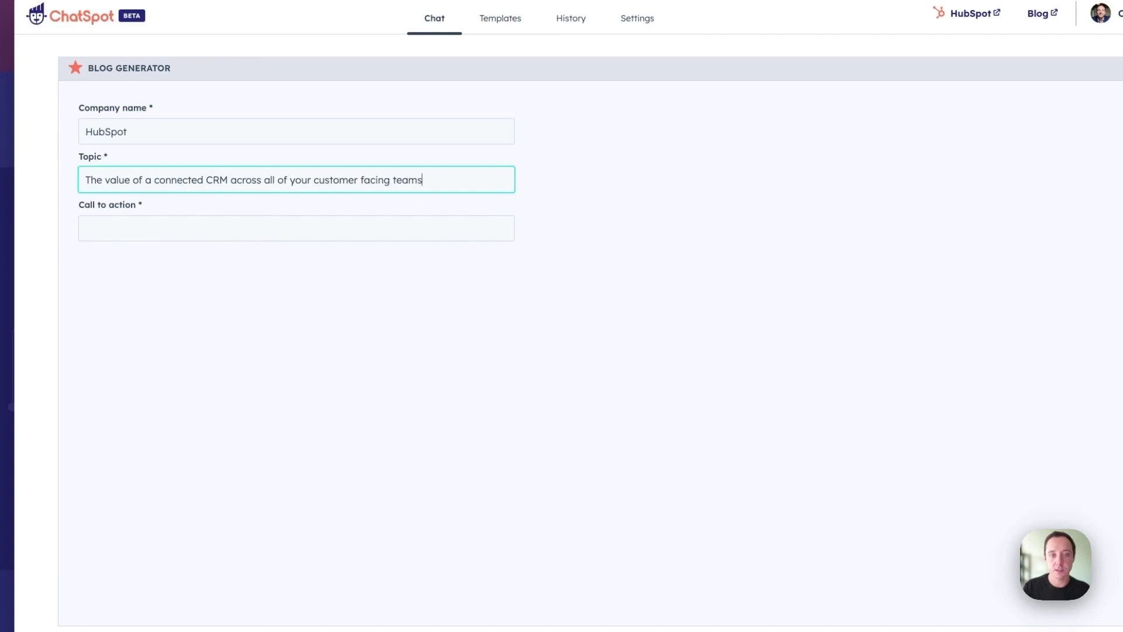
Set the call to action to "try HubSpot CRM free" and submit the blog post request
key(Tab)
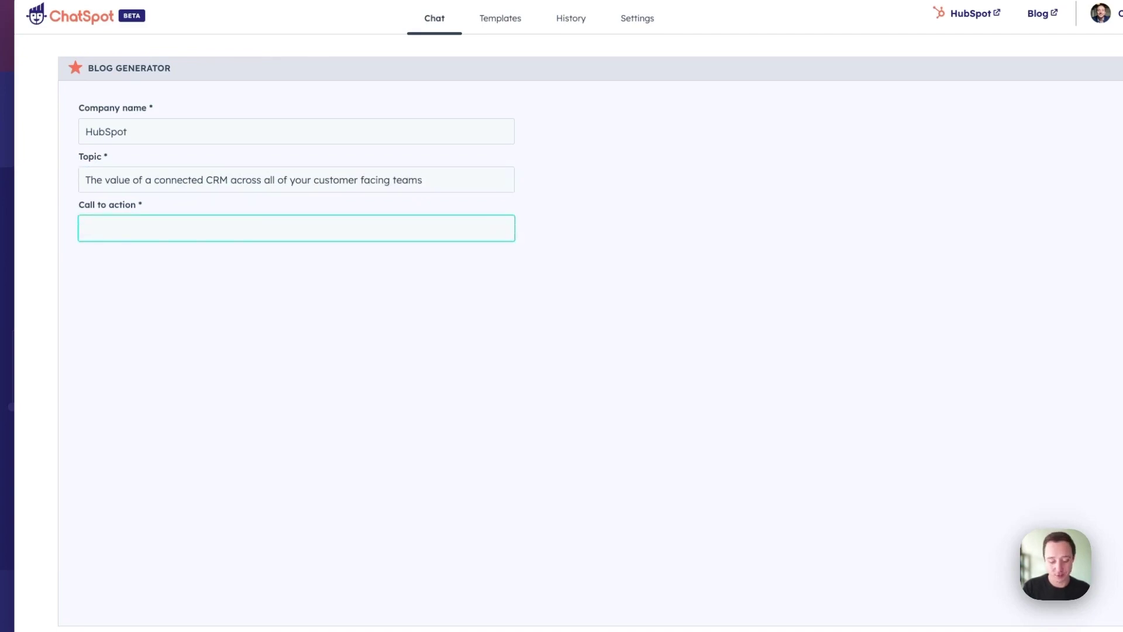
text(try HubSpot CRM)
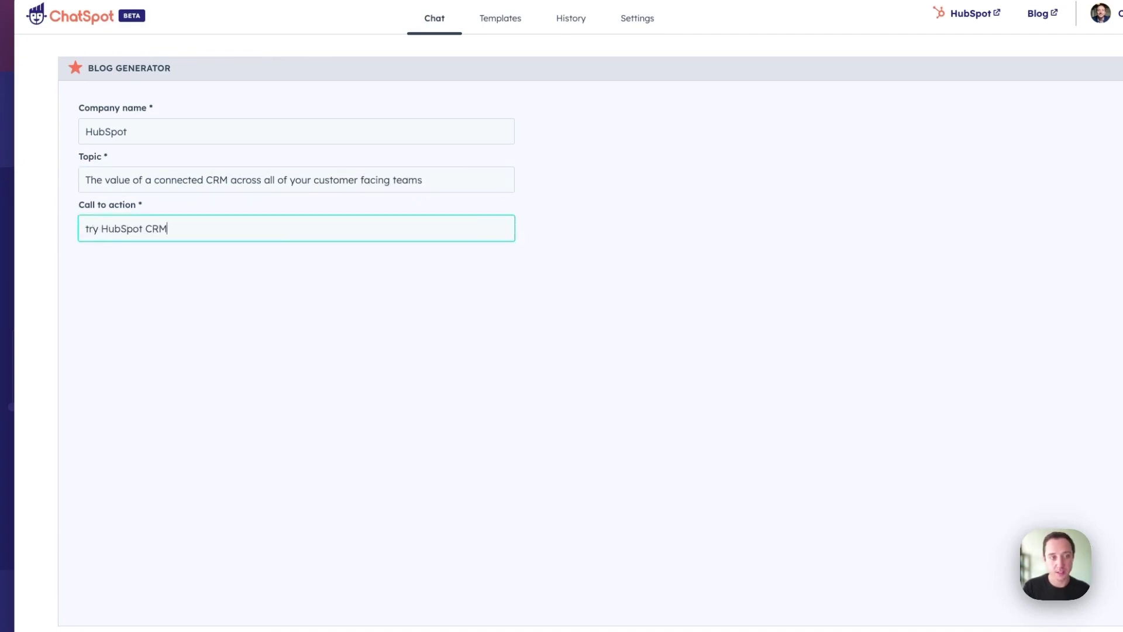
text( free)
key(Return)
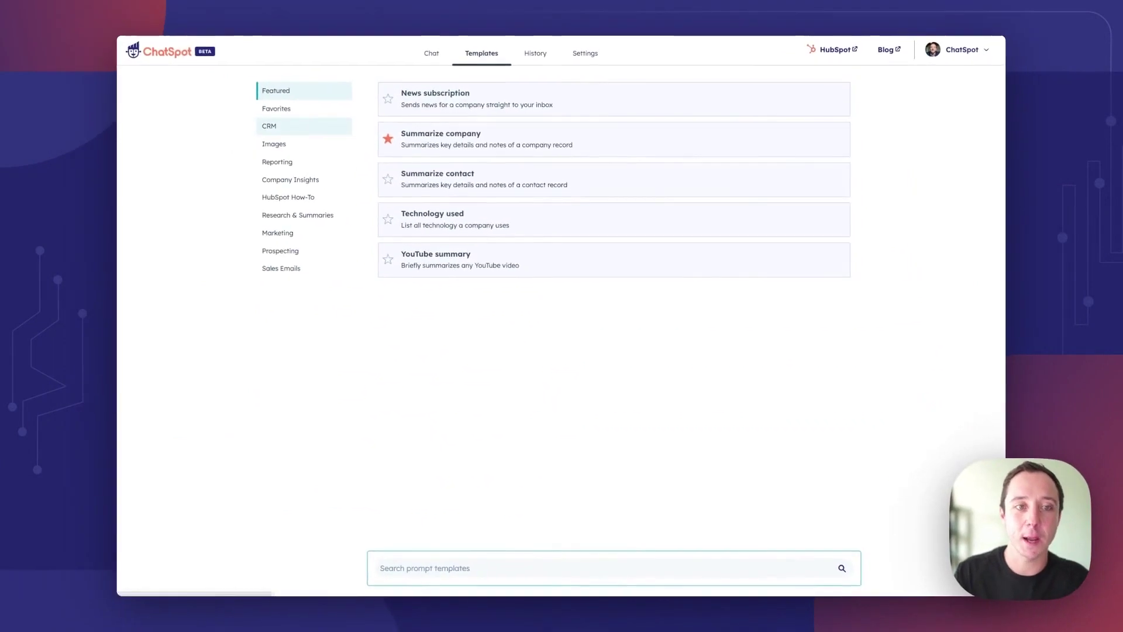
Run the favorite Company Profile template for the company domain HubSpot.com
click(277, 109)
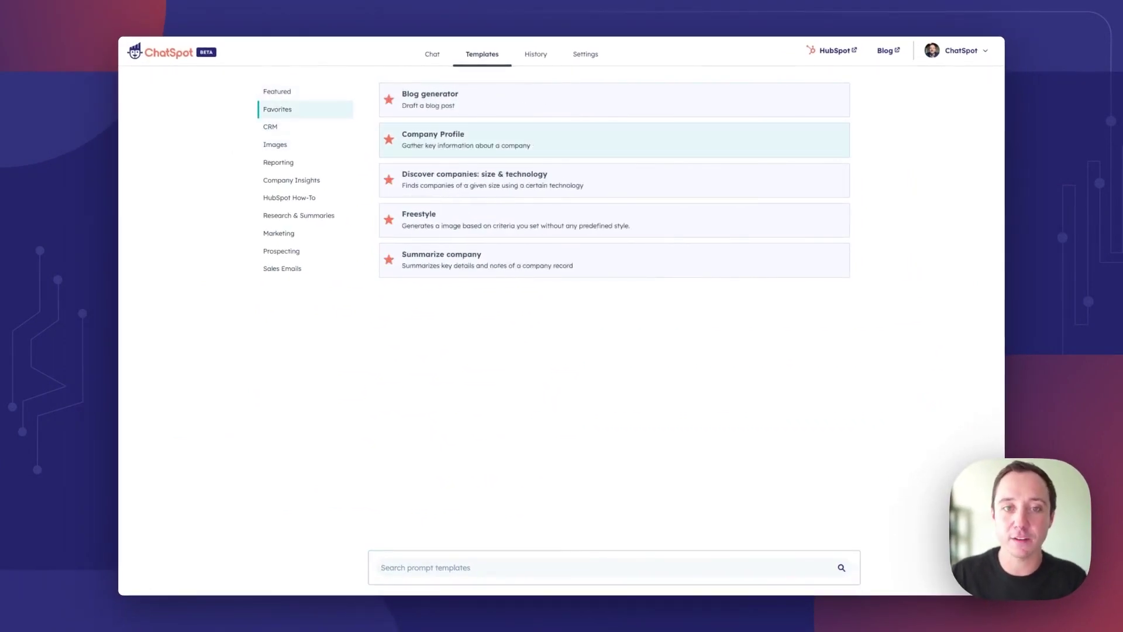
click(445, 140)
text(HubSp)
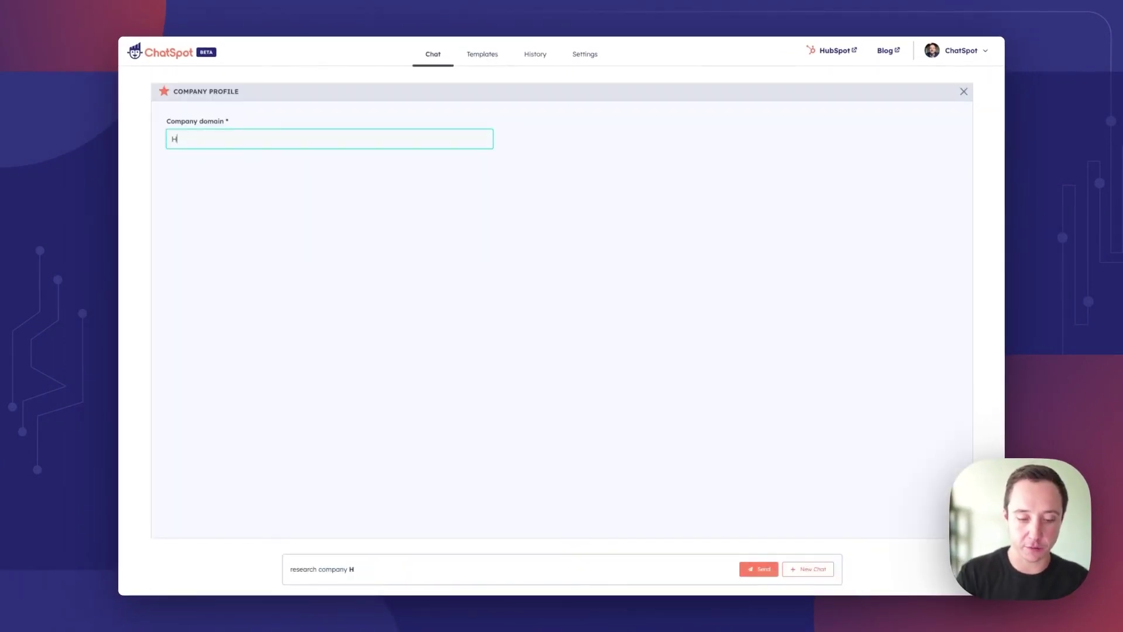
text(ot.com)
key(Return)
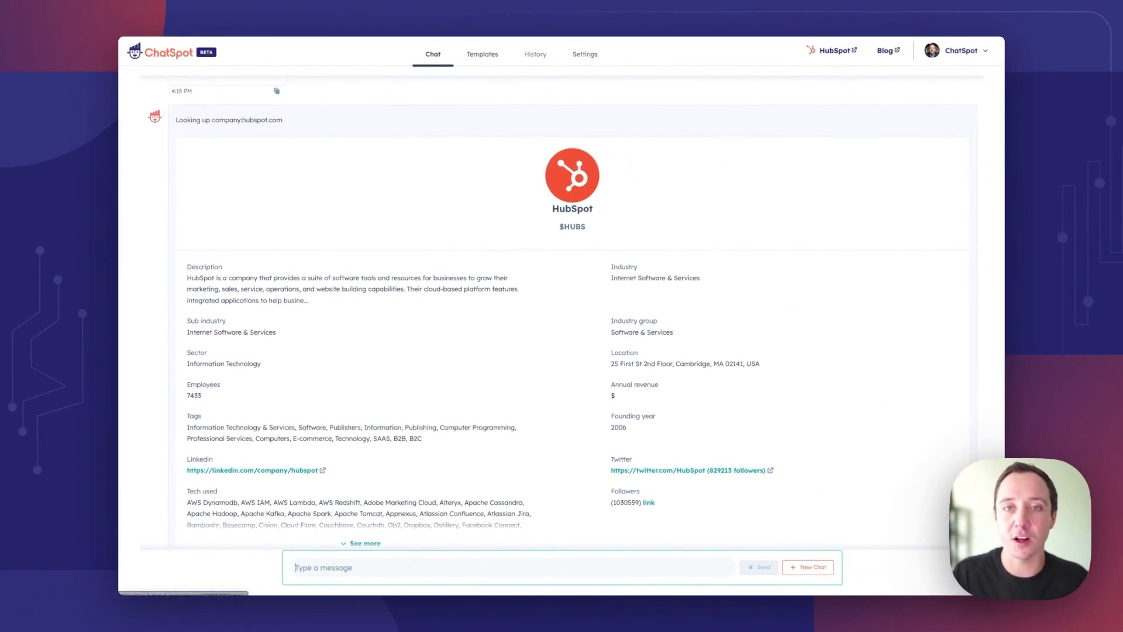
Open the "Discover companies: size & technology" template from the favorite templates
click(482, 55)
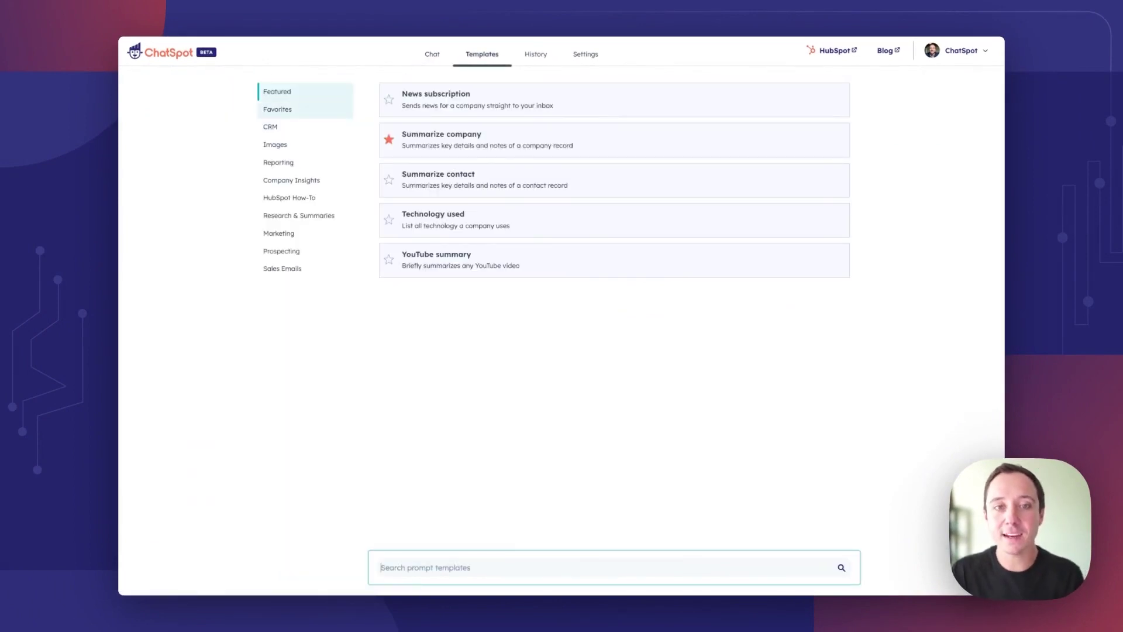
click(278, 110)
click(474, 180)
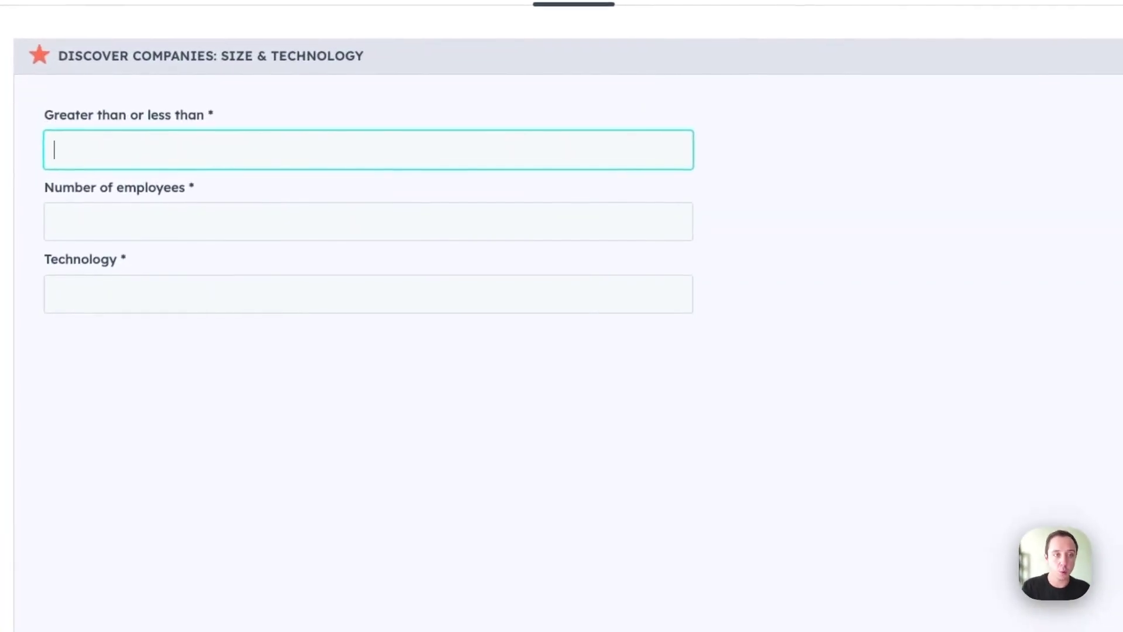
Request companies with less than 50 employees that use the technology HubSpot CRM
text(less than)
key(Tab)
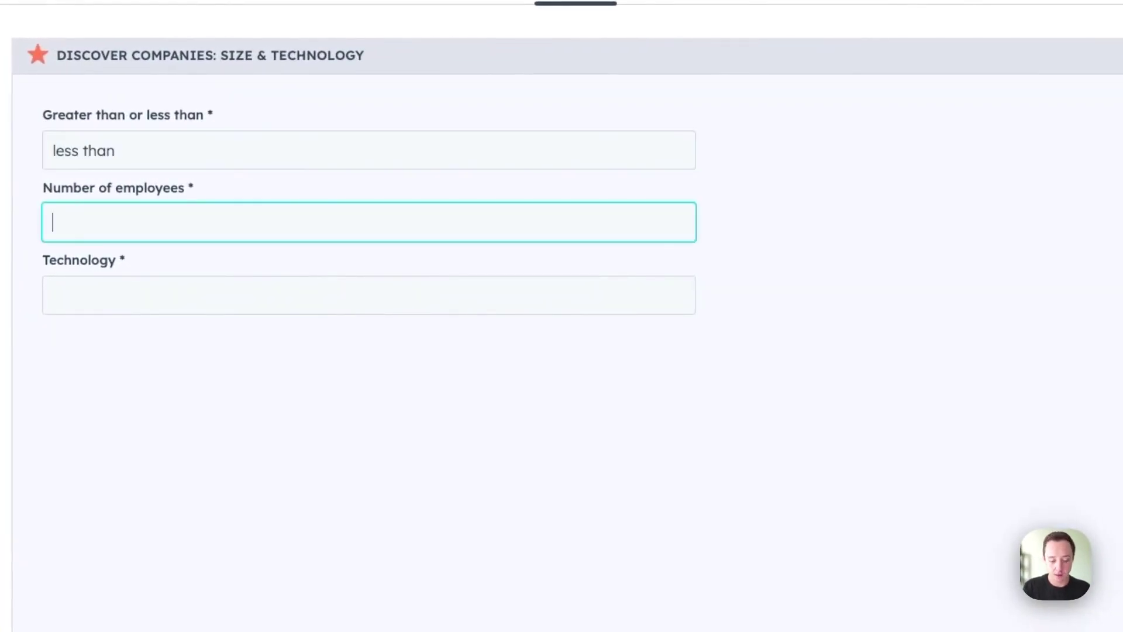
text(60)
key(BackSpace)
key(BackSpace)
text(50)
key(Tab)
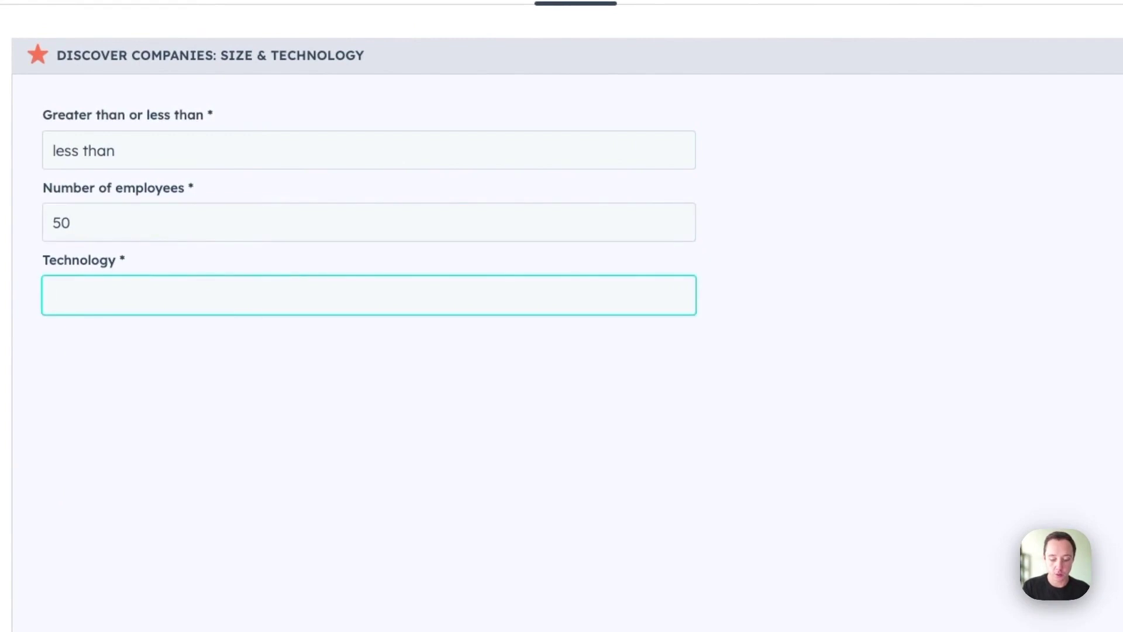
text(HubSpot CRM)
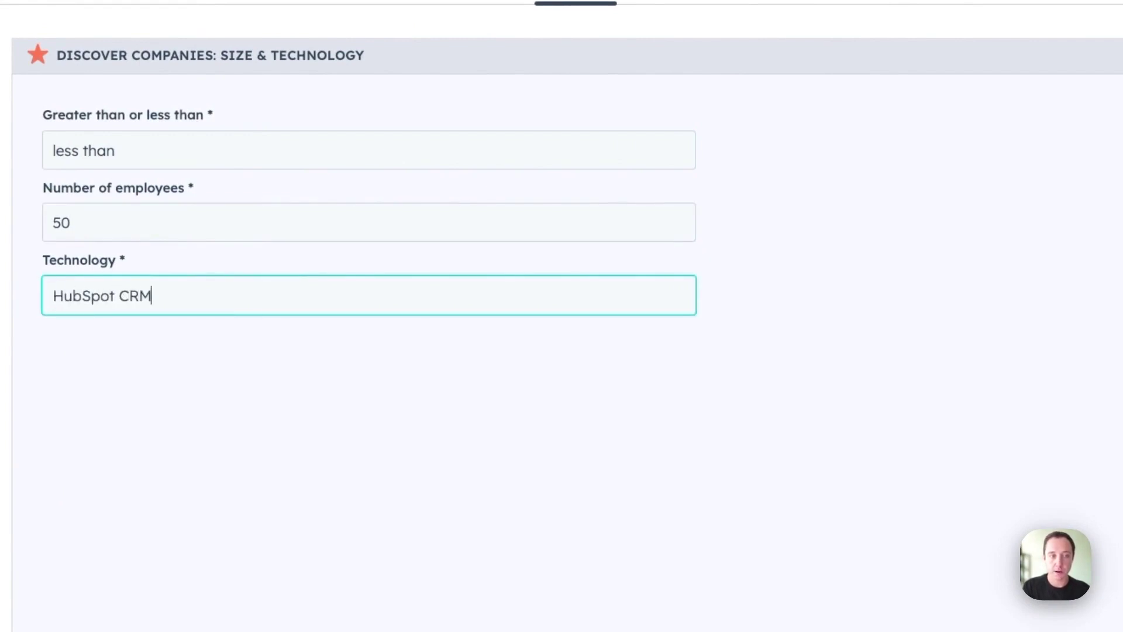
key(Return)
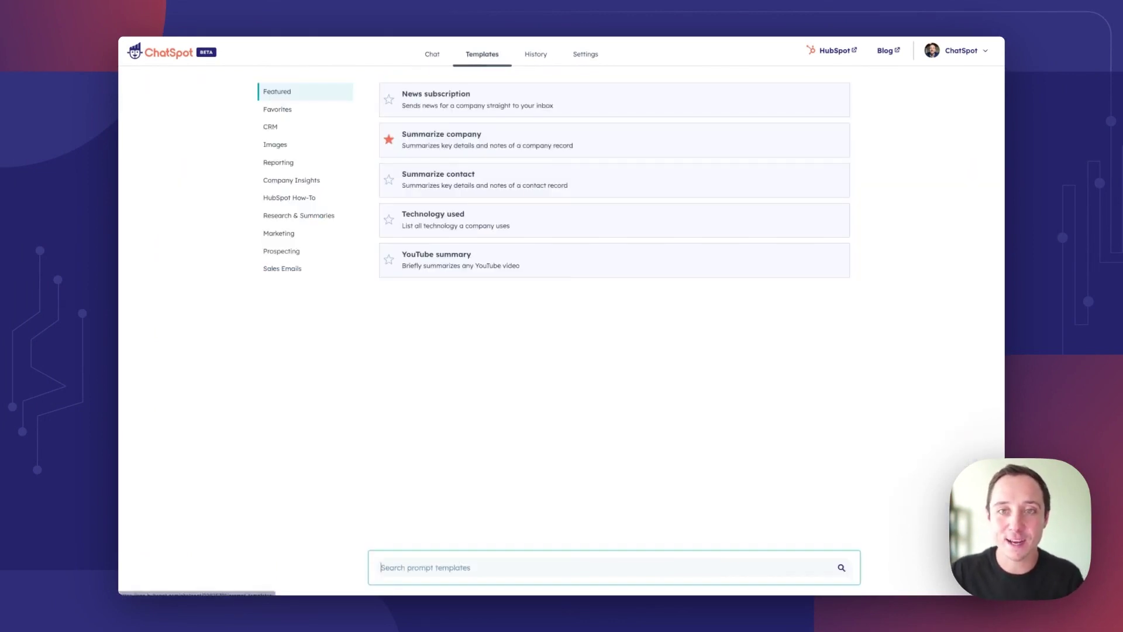
Run the favorite Summarize company template for the company domain HubSpot.com
click(277, 110)
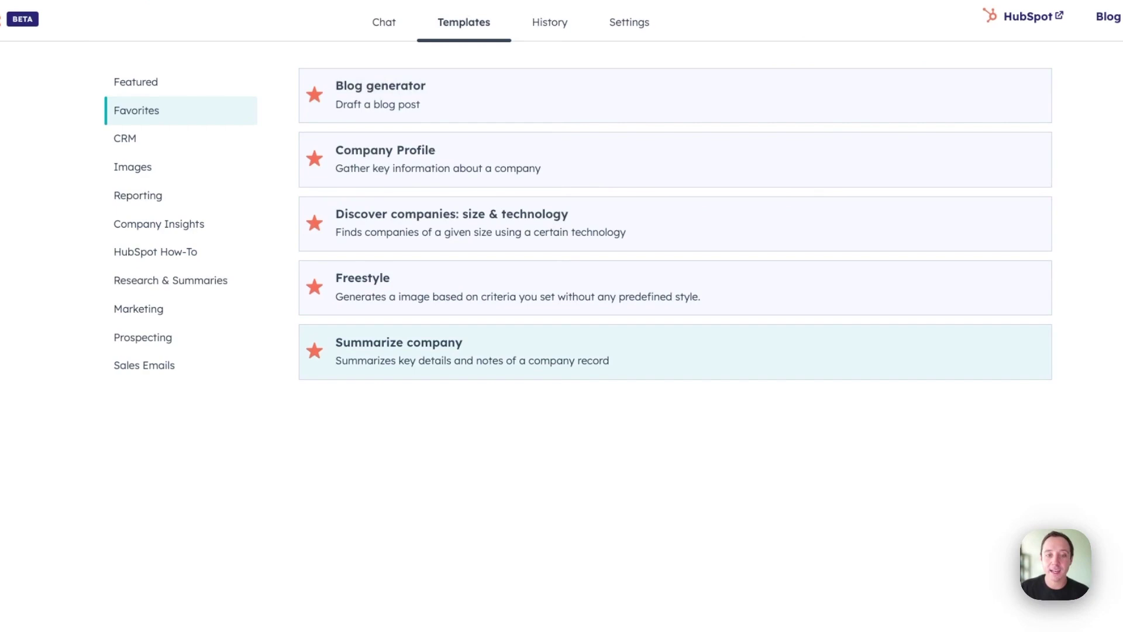
click(445, 352)
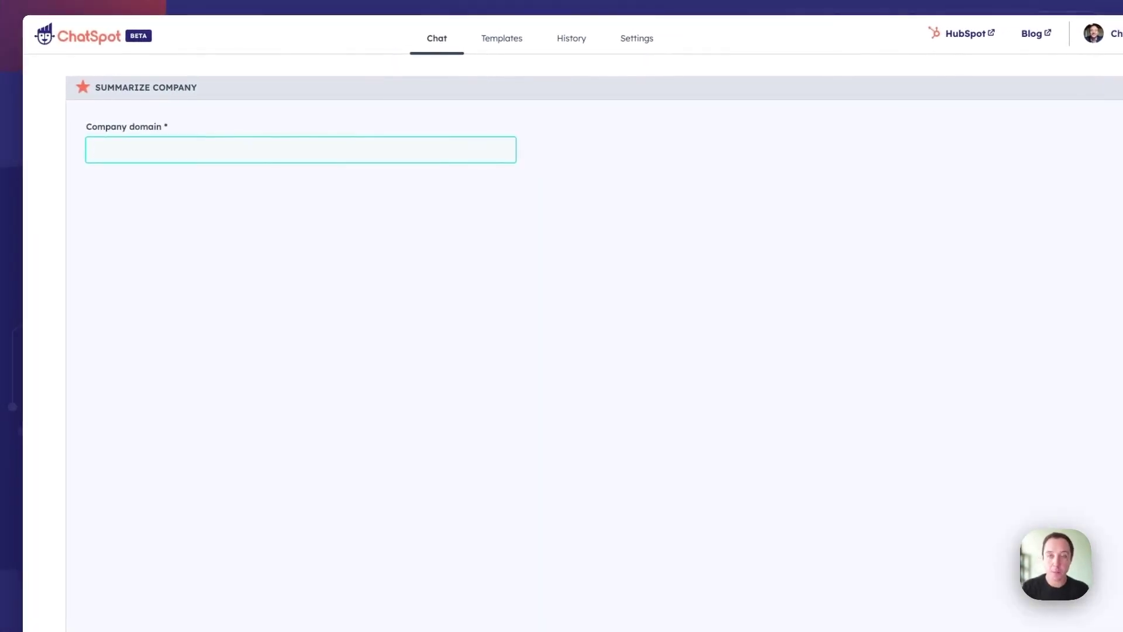
text(HubSp)
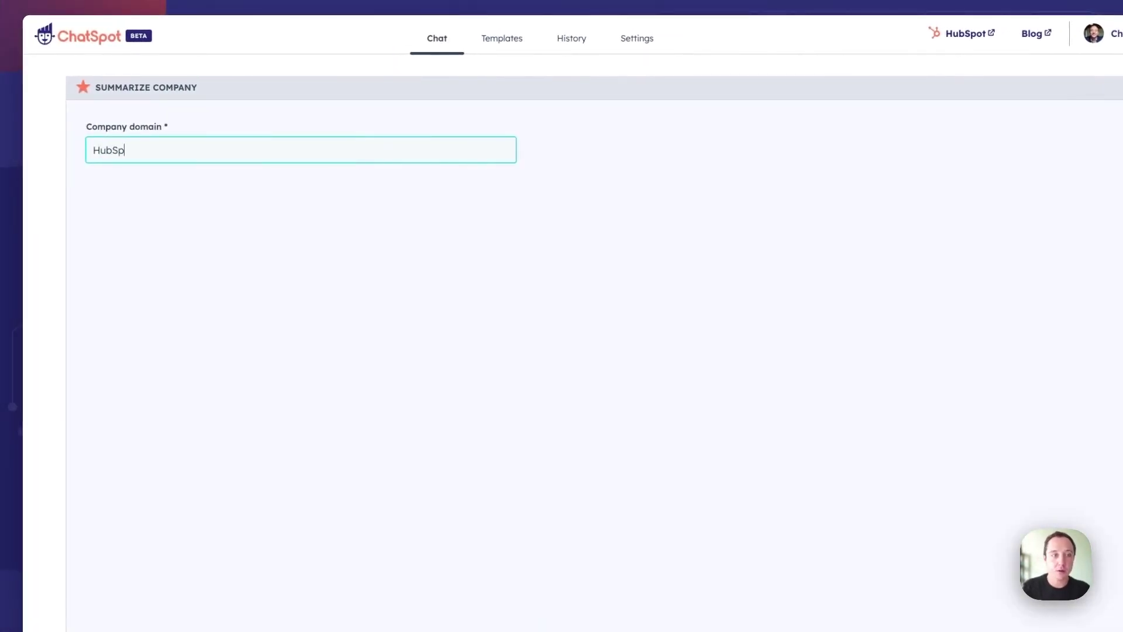
text(ot.com)
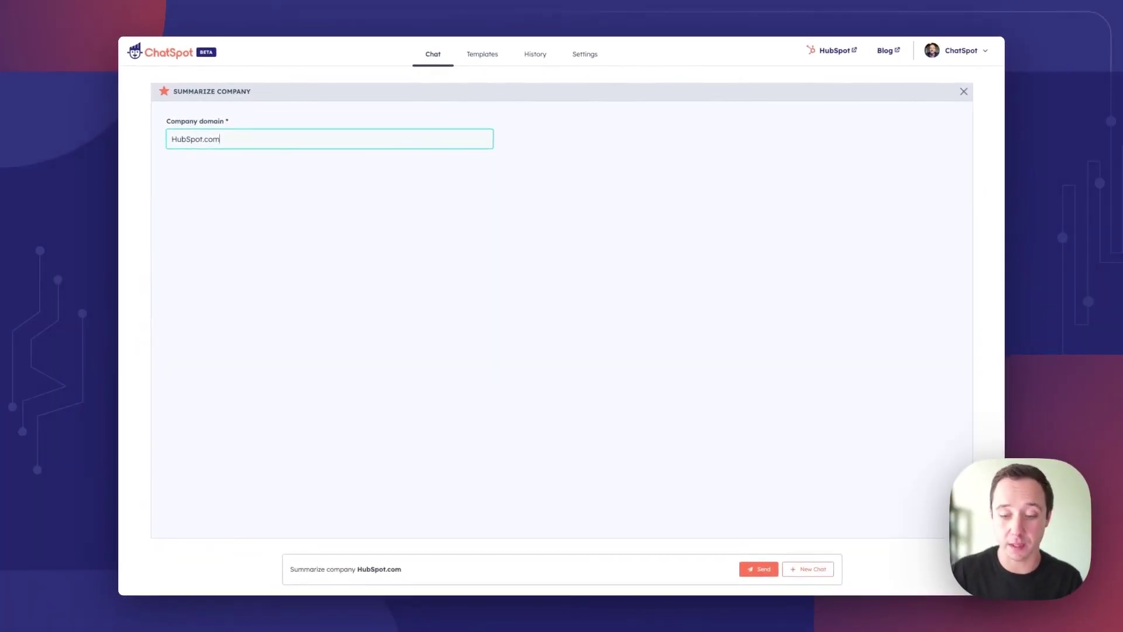
key(Return)
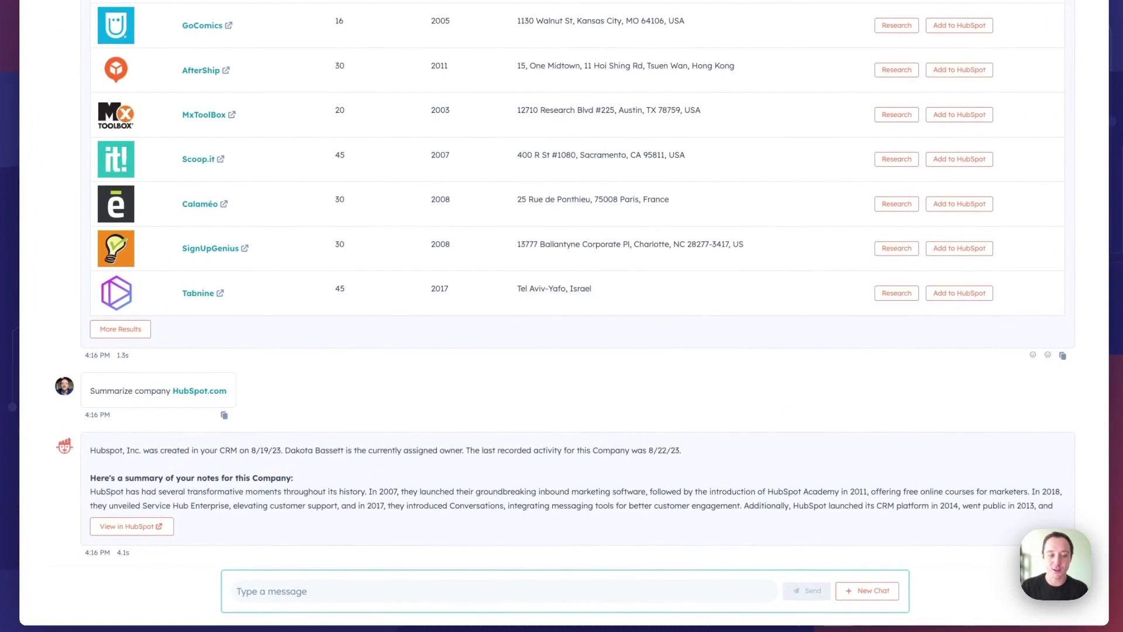
Examine the generated Hubspot, Inc. summary and the dated notes on the company's HubSpot CRM record it draws from
drag(161, 451, 683, 451)
triple_click(562, 492)
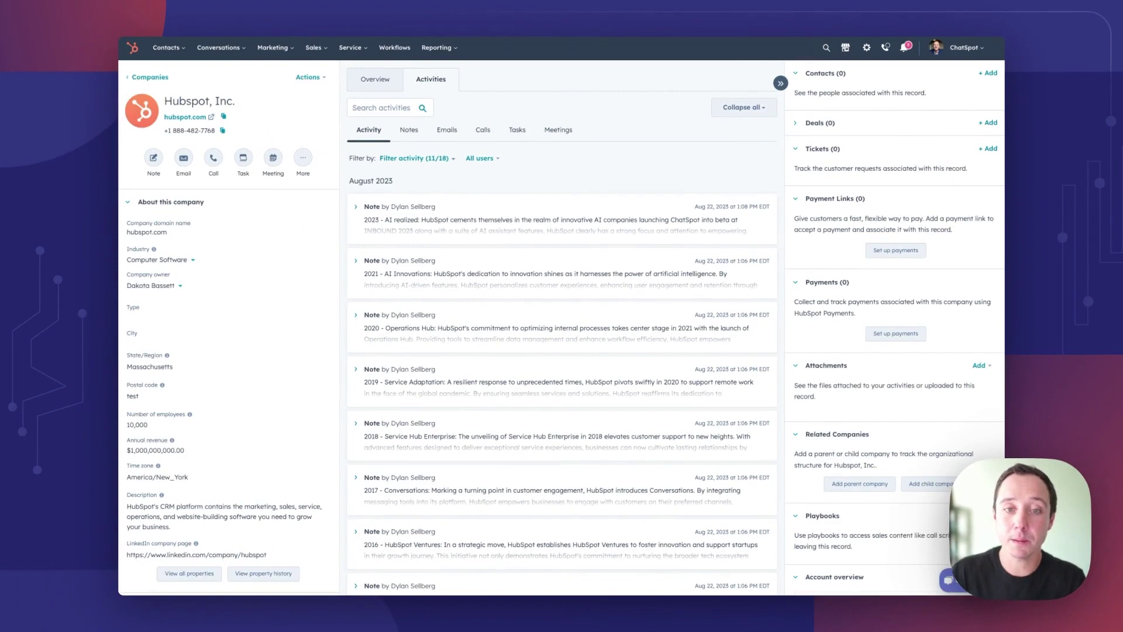
scroll(562, 327, down, 5)
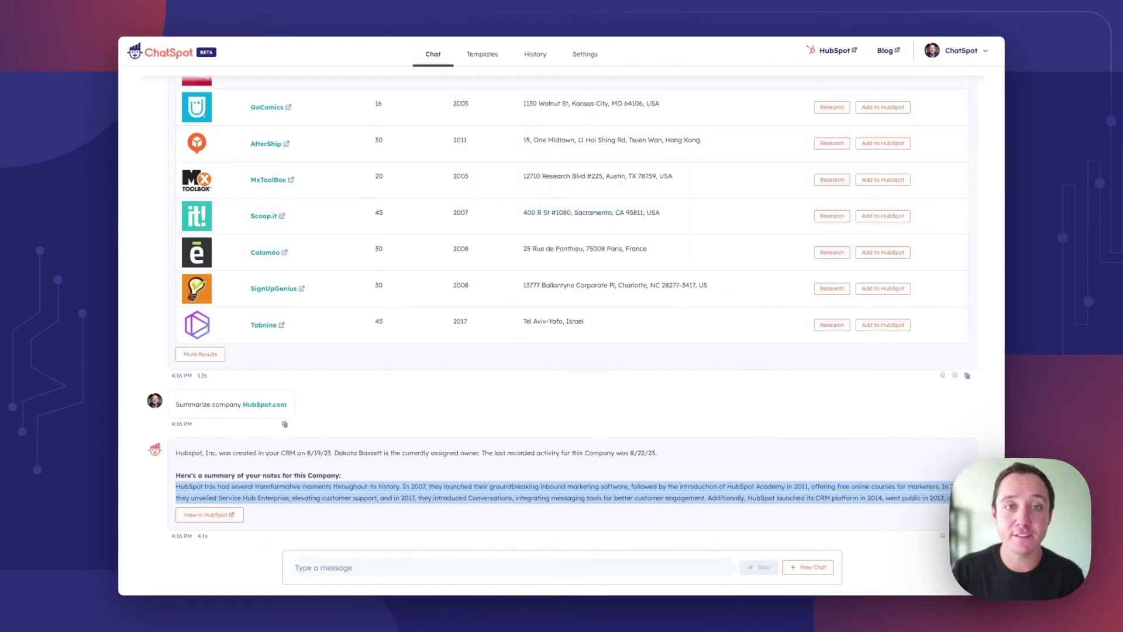
Return to ChatSpot's prompt templates and show the favorite ones
click(482, 54)
click(279, 108)
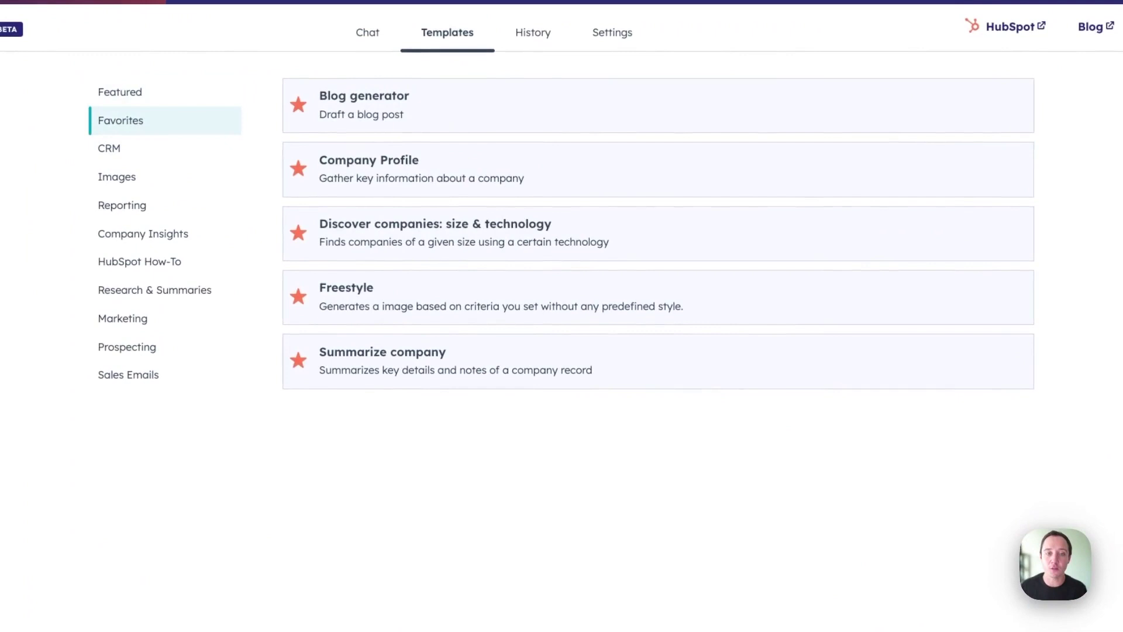